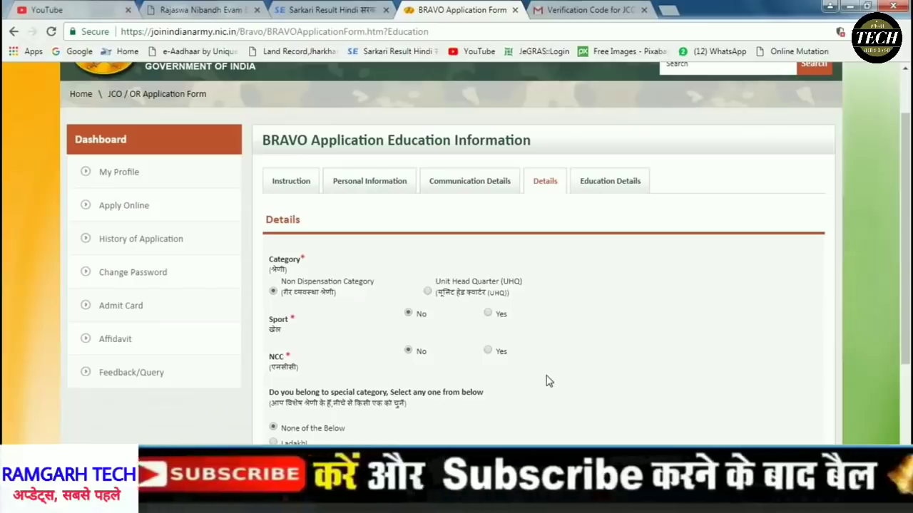
Save the Details section and dismiss the 'Record saved successfully' alert
scroll(571, 352, "down", 3)
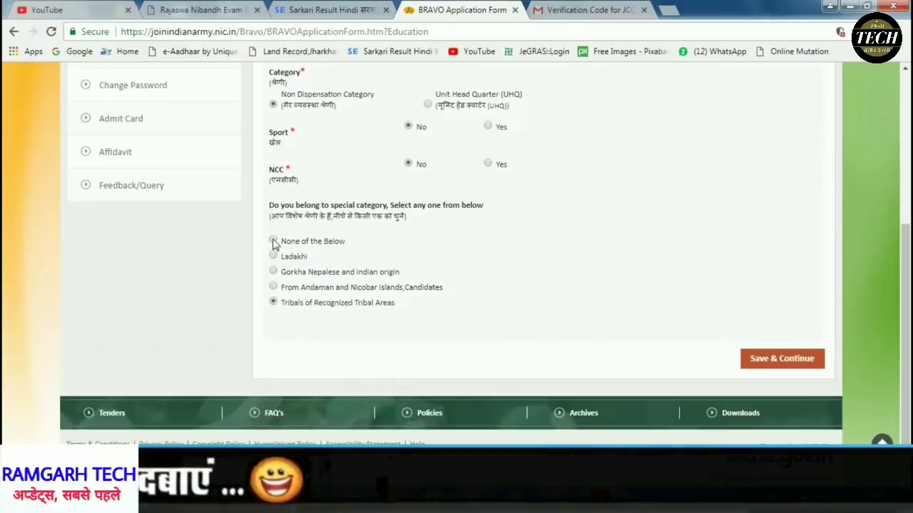
left_click(775, 359)
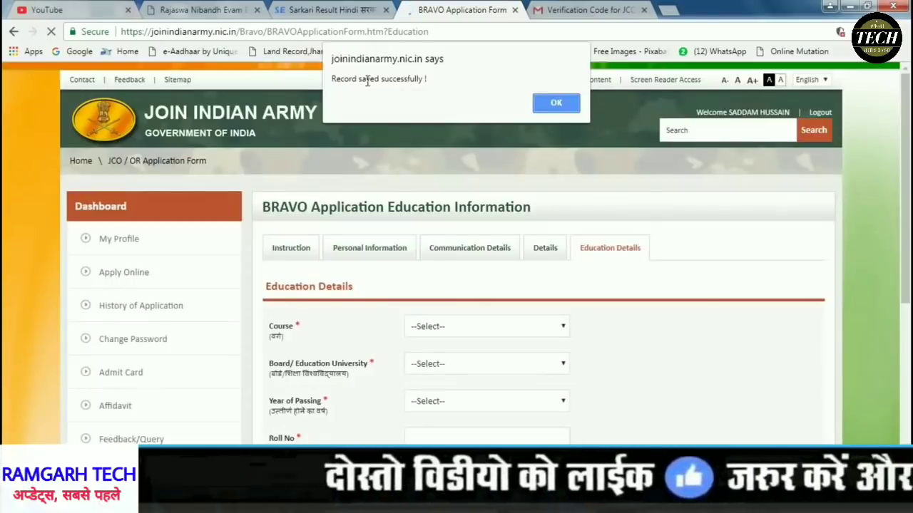
left_click_drag(341, 78, 431, 79)
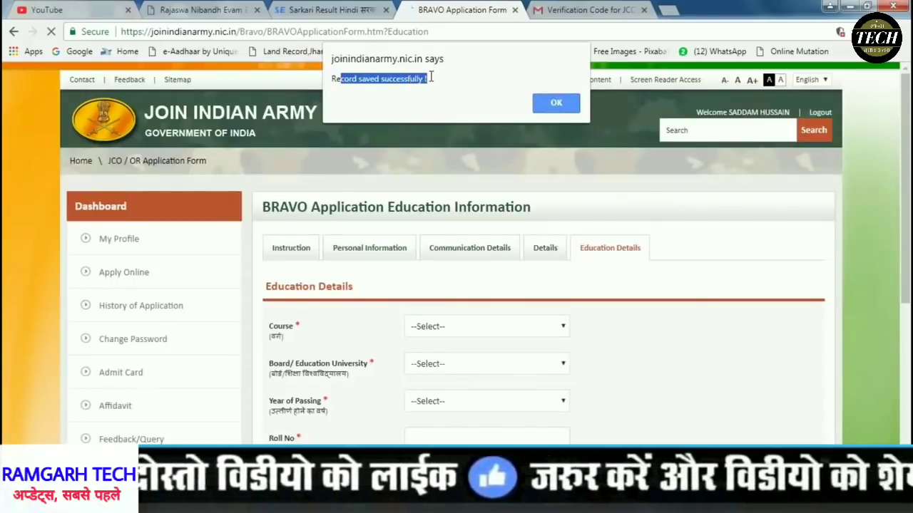
left_click(556, 104)
scroll(588, 254, "down", 1)
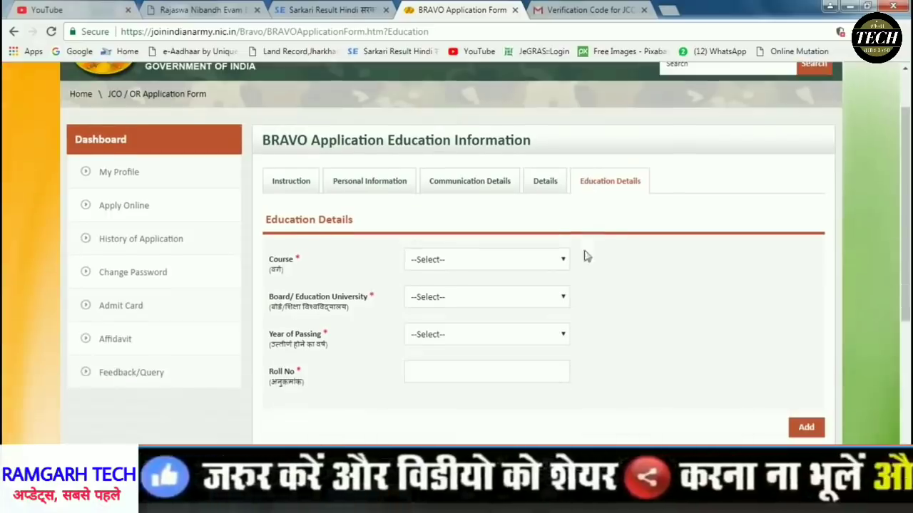
In Education Details, choose course 10th, board STATE BOARD and passing year 2011
left_click(646, 185)
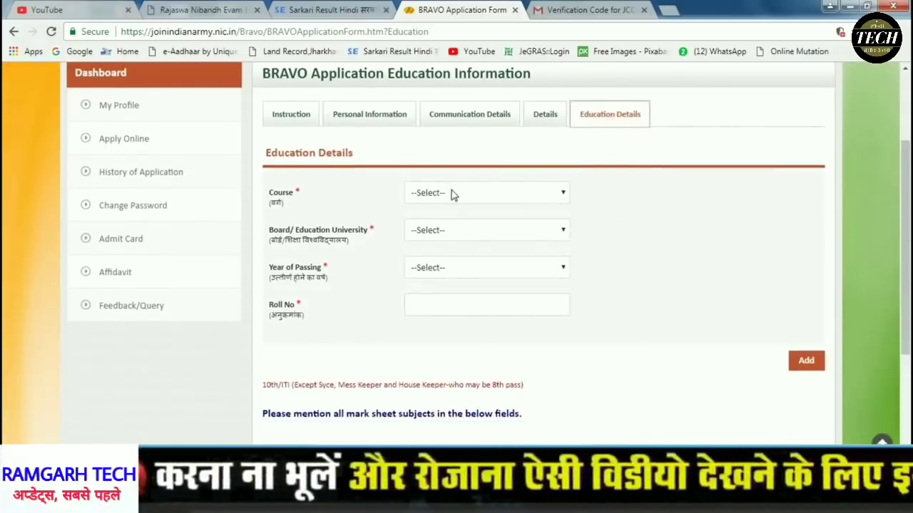
left_click(454, 192)
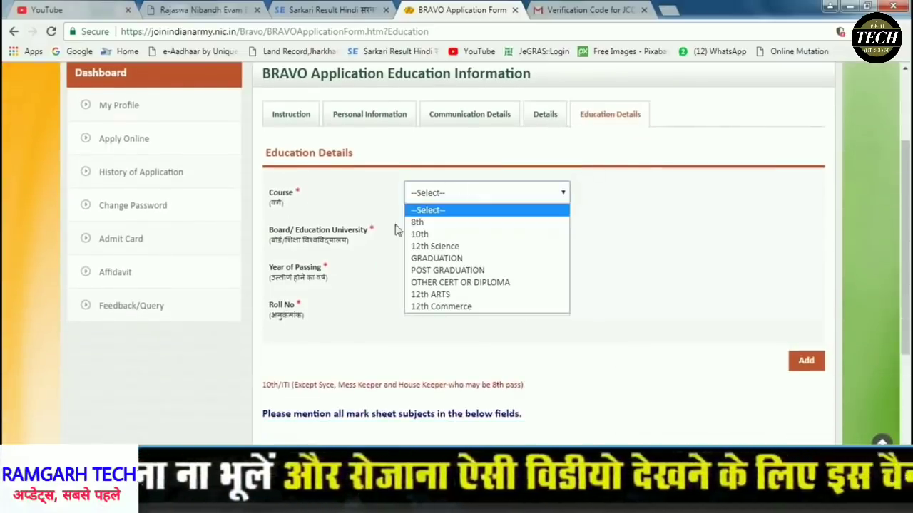
left_click(430, 234)
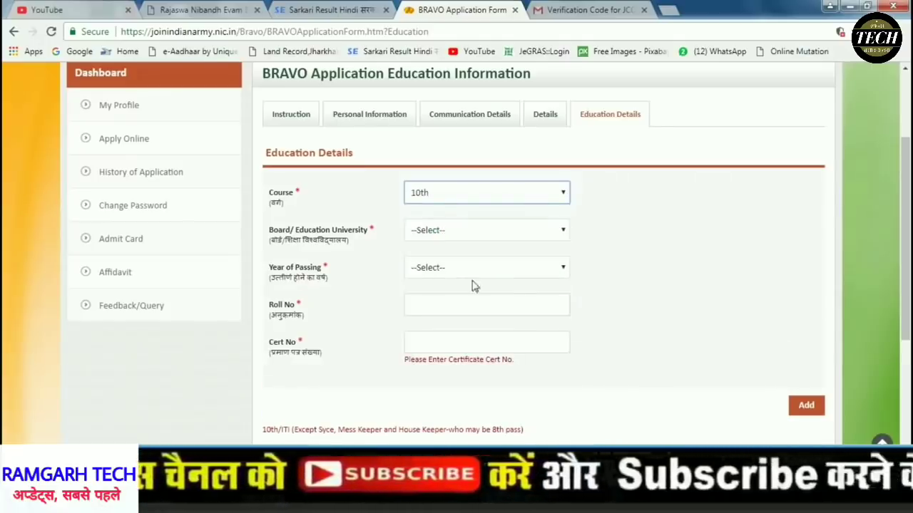
left_click(448, 232)
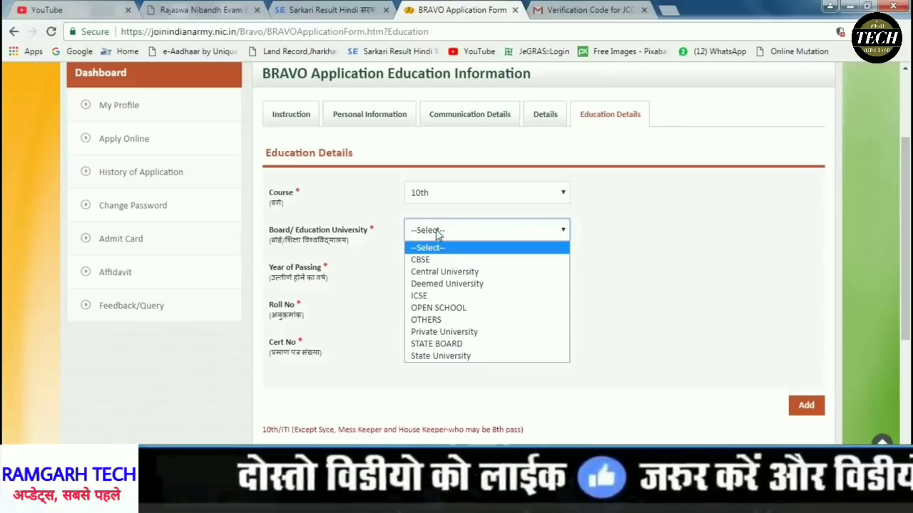
left_click(436, 343)
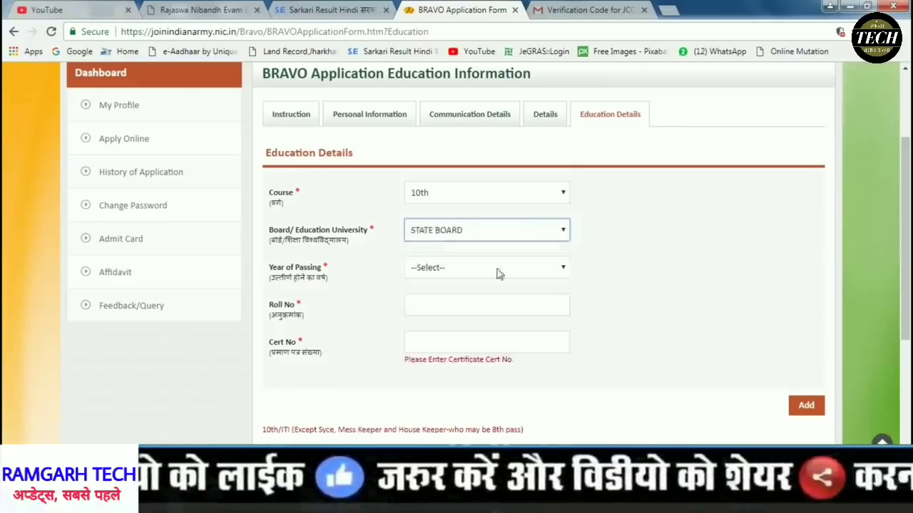
left_click(486, 267)
left_click(442, 178)
Enter the roll number and certificate number, add the 10th record, and dismiss the confirmation
left_click(486, 305)
type("0007")
left_click(463, 346)
type("223487")
scroll(463, 346, "down", 1)
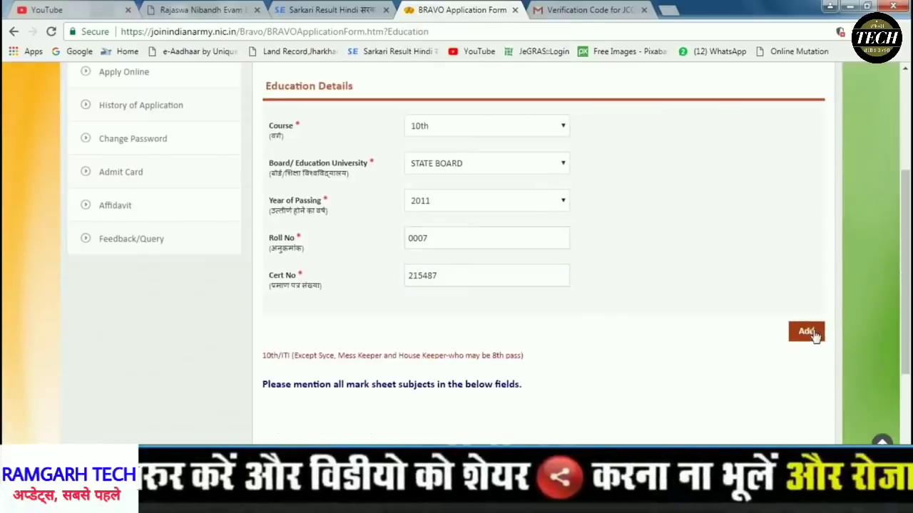
left_click(808, 331)
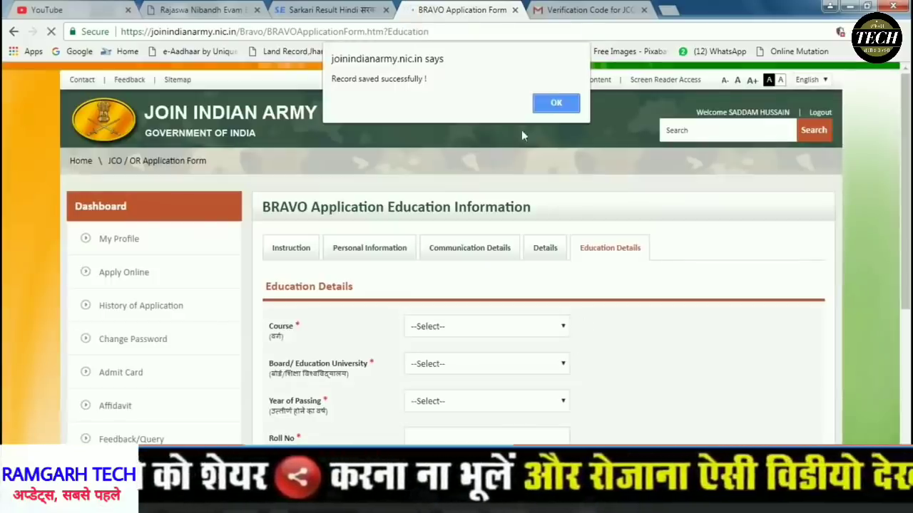
left_click_drag(351, 79, 547, 102)
left_click(556, 103)
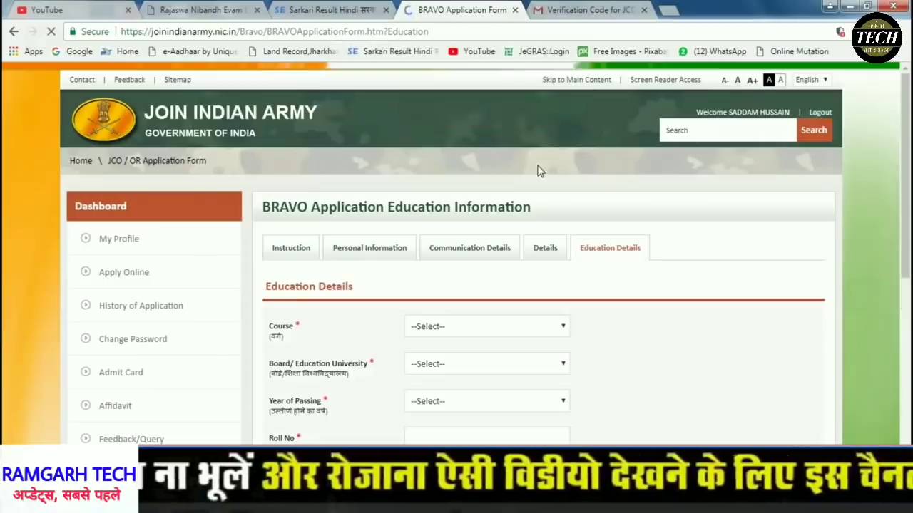
scroll(539, 171, "down", 2)
scroll(539, 170, "down", 2)
scroll(538, 167, "down", 1)
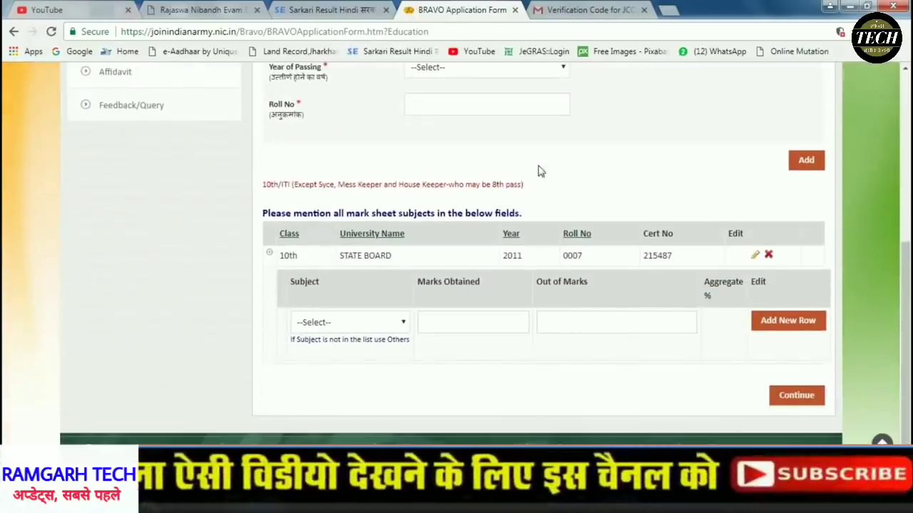
Add a Hindi subject marks row with 55 marks obtained
left_click(351, 325)
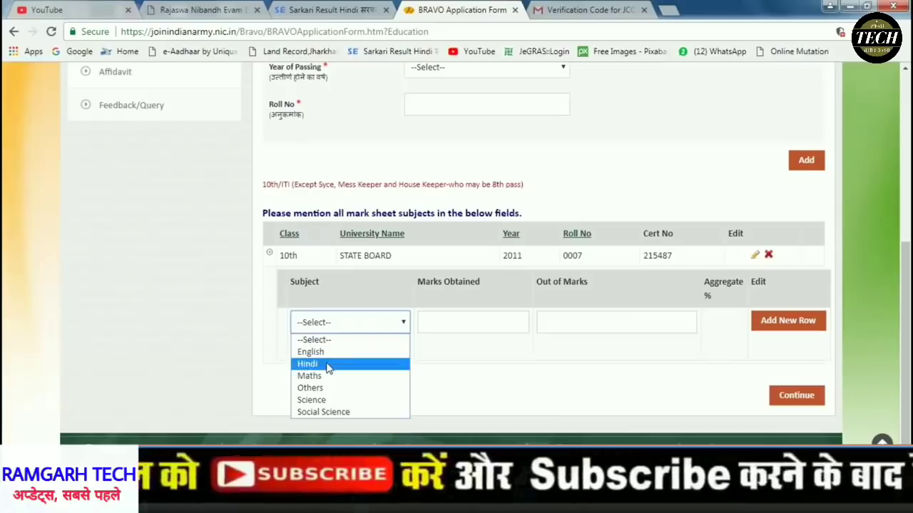
left_click(358, 364)
scroll(440, 335, "up", 2)
scroll(440, 335, "down", 2)
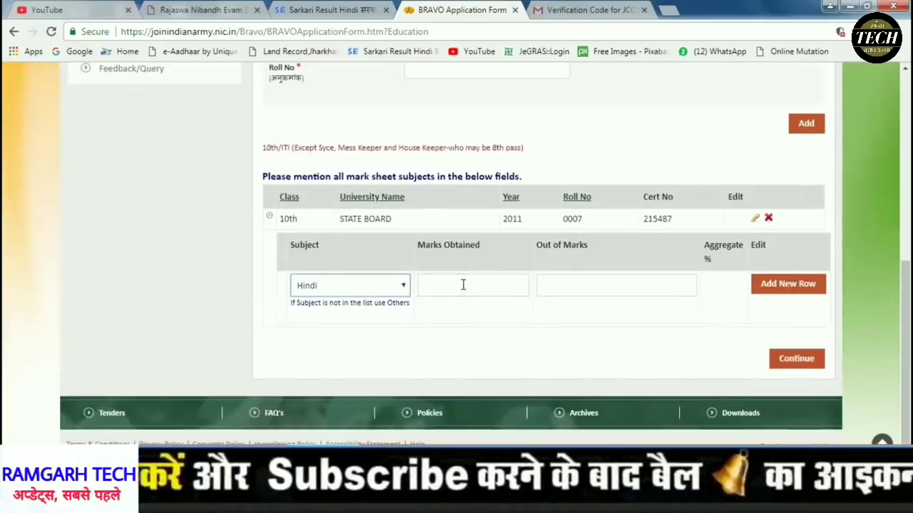
left_click(459, 283)
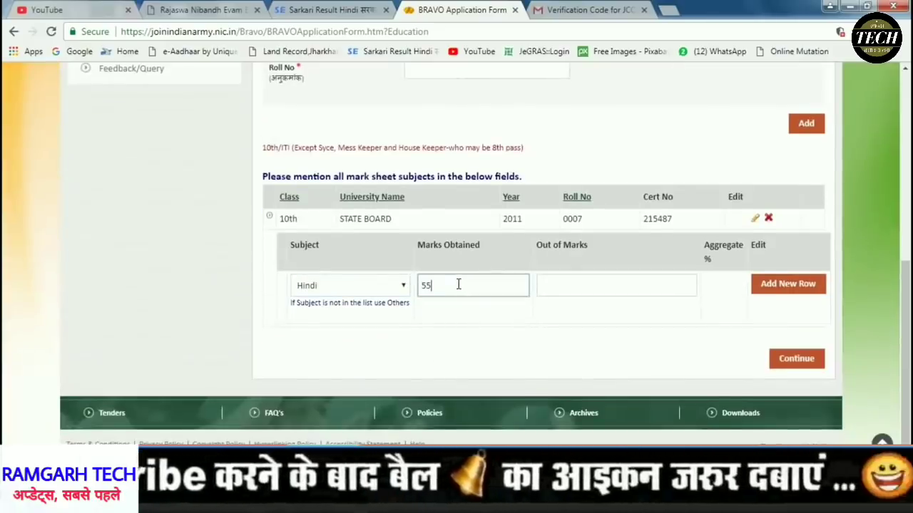
type("55")
left_click(569, 286)
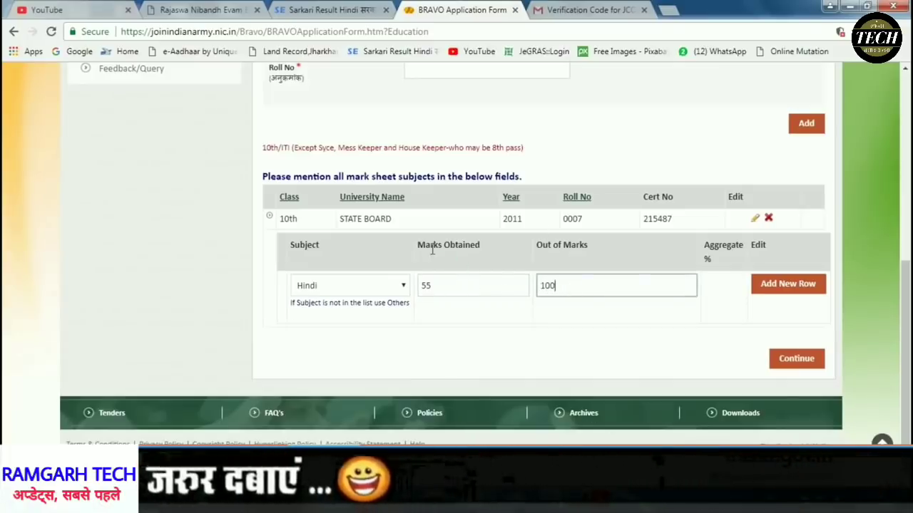
left_click_drag(419, 246, 585, 246)
left_click(443, 289)
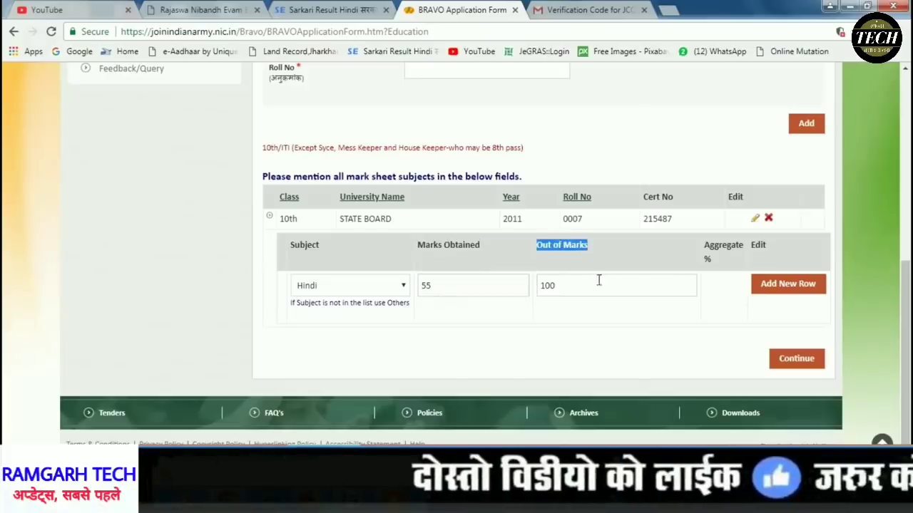
left_click(559, 287)
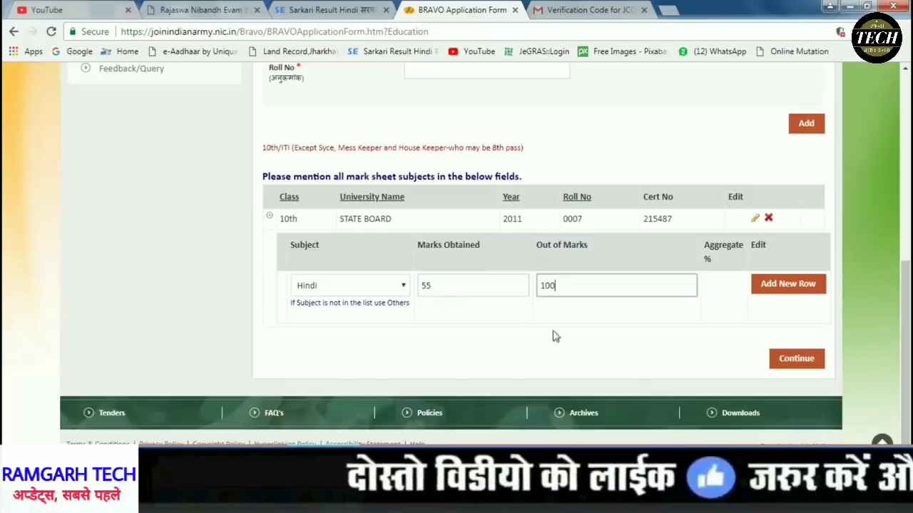
left_click(789, 289)
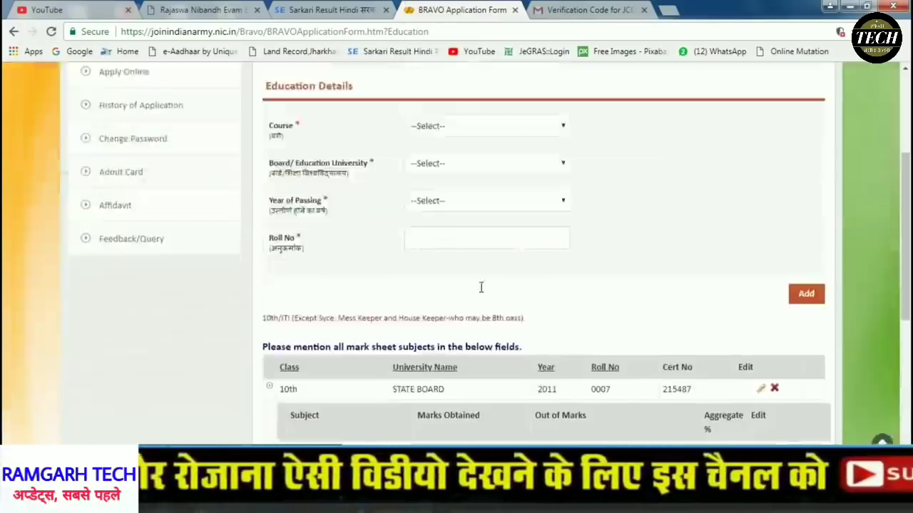
Pick Physics as a 12th Science subject and add its marks row
scroll(481, 285, "down", 10)
left_click(347, 290)
left_click(310, 414)
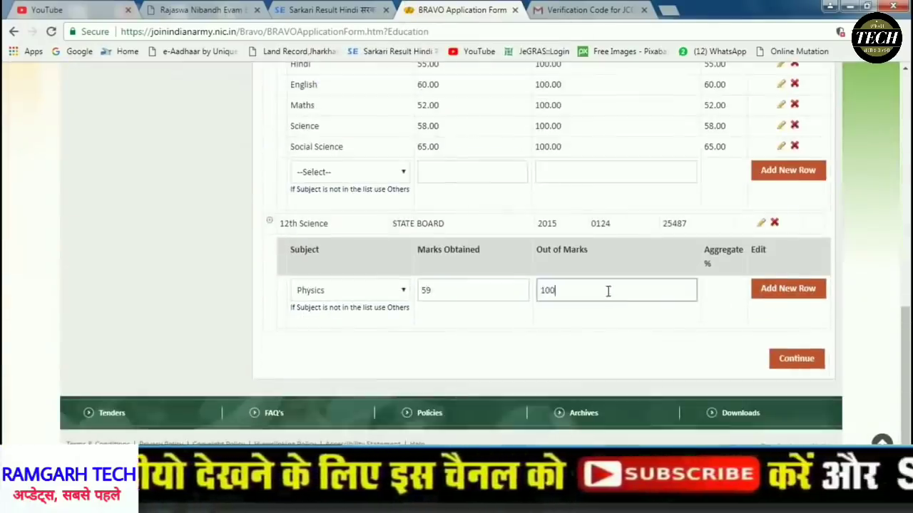
left_click(788, 288)
left_click(794, 266)
Delete the 12th Science course entry, confirm, and continue to the Application Details summary
left_click(558, 158)
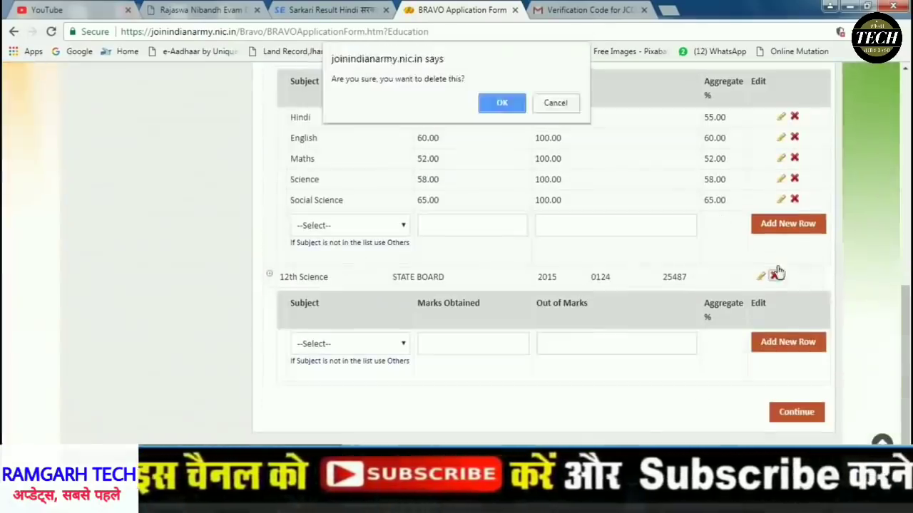
left_click(502, 102)
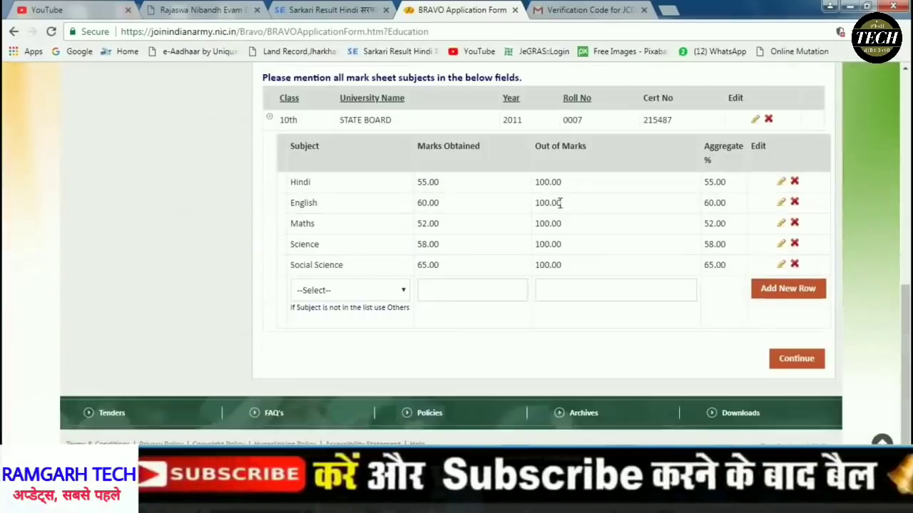
left_click(796, 358)
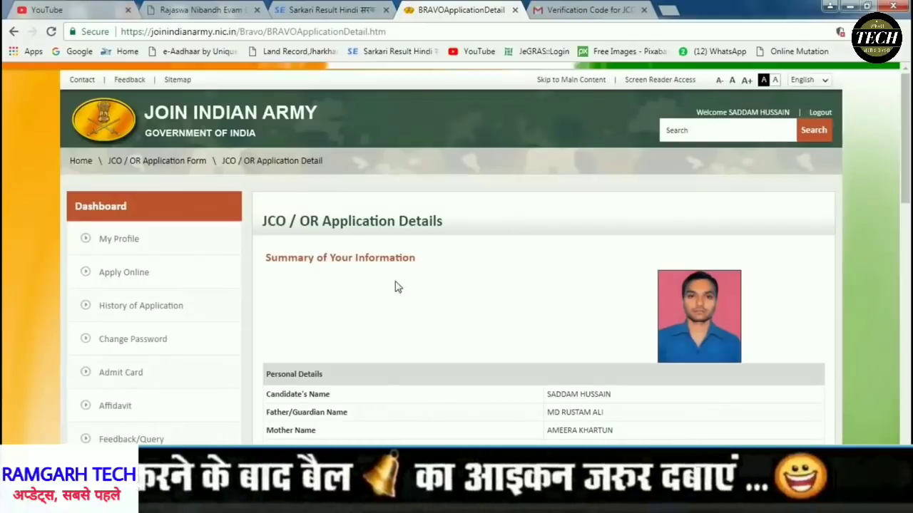
Review the applicant details on the summary page, then Submit Now
scroll(398, 287, "down", 3)
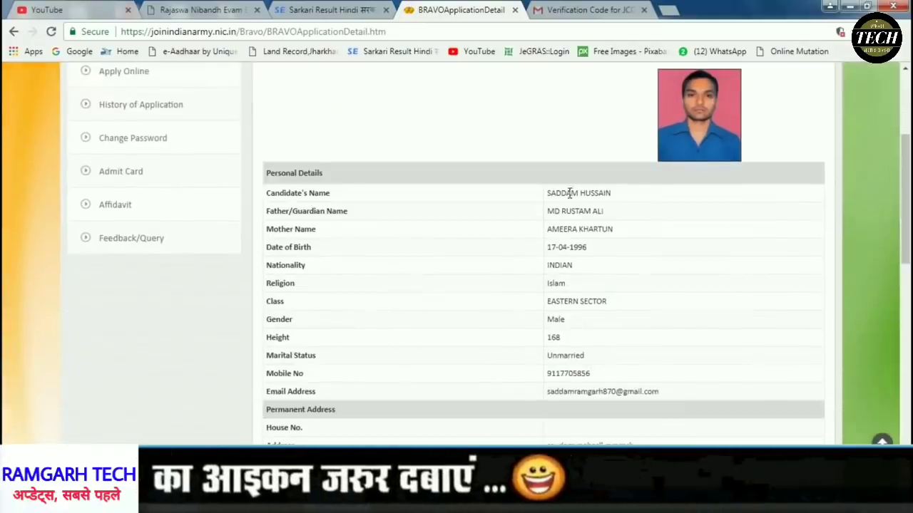
left_click_drag(569, 193, 623, 442)
left_click(461, 263)
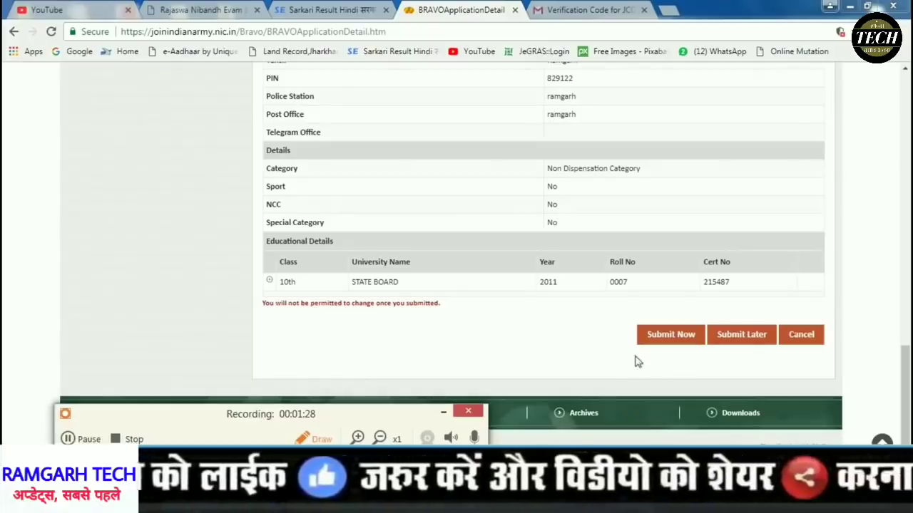
mouse_move(720, 324)
left_mouse_down()
mouse_move(603, 347)
mouse_move(700, 354)
left_mouse_up()
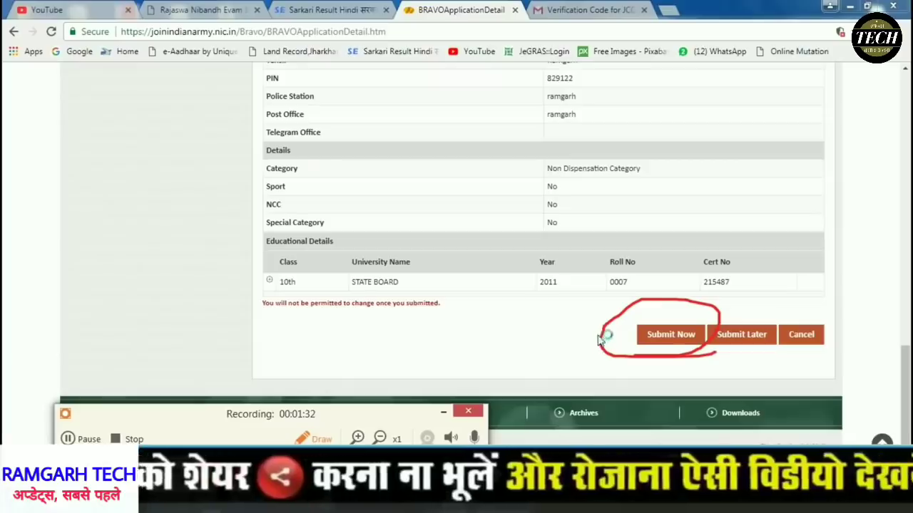
left_click_drag(604, 336, 406, 313)
mouse_move(556, 282)
left_mouse_down()
mouse_move(413, 306)
mouse_move(519, 350)
left_mouse_up()
mouse_move(116, 278)
left_mouse_down()
mouse_move(188, 253)
mouse_move(153, 332)
mouse_move(160, 298)
mouse_move(200, 299)
mouse_move(214, 280)
mouse_move(261, 285)
left_mouse_up()
mouse_move(298, 254)
left_mouse_down()
mouse_move(291, 245)
mouse_move(317, 267)
mouse_move(349, 181)
mouse_move(385, 243)
left_mouse_up()
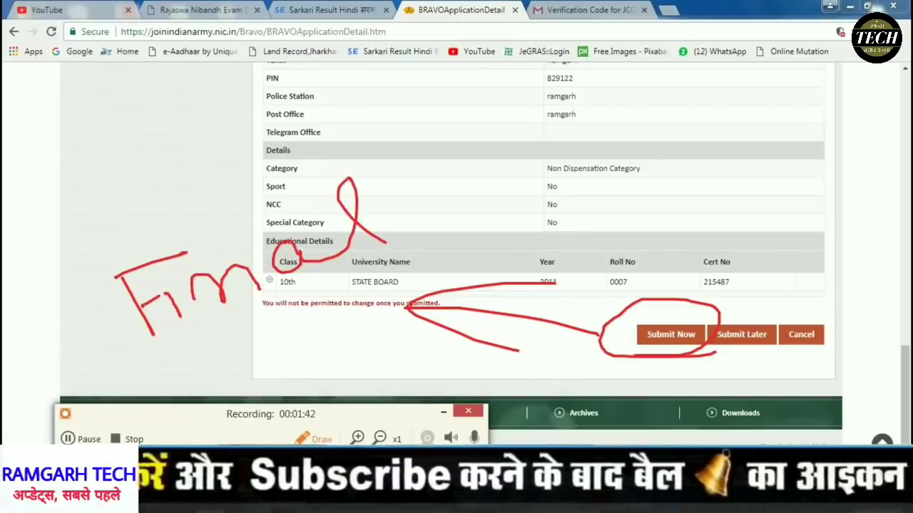
key("Escape")
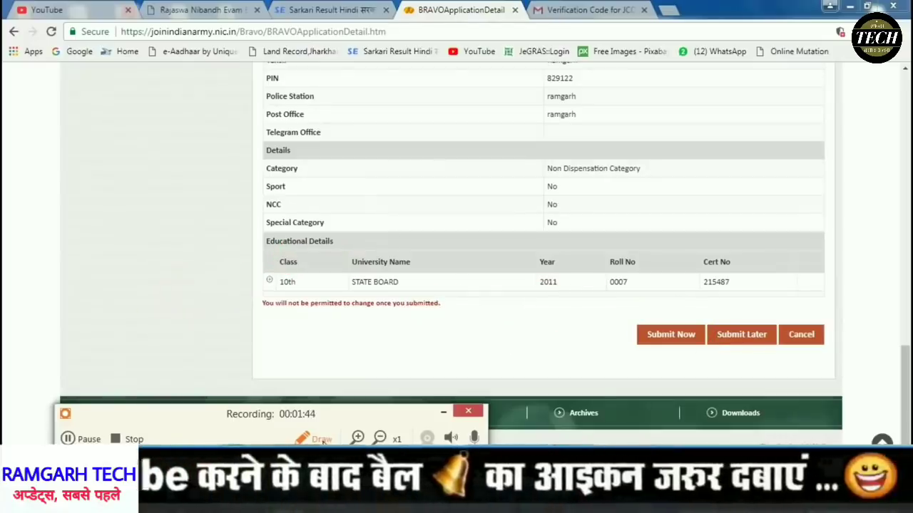
left_click(443, 416)
left_click(669, 333)
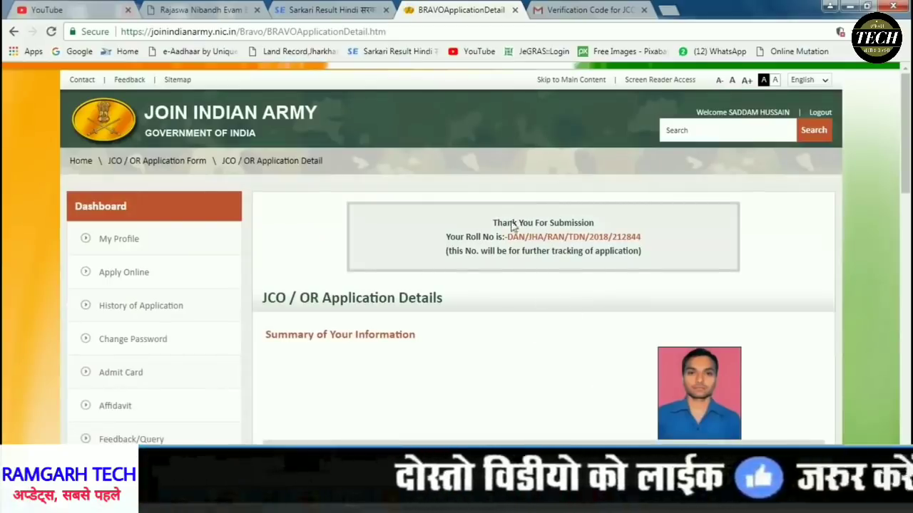
Check the thank-you message and roll number, then download the application PDF
left_click_drag(500, 227, 583, 265)
left_click(518, 265)
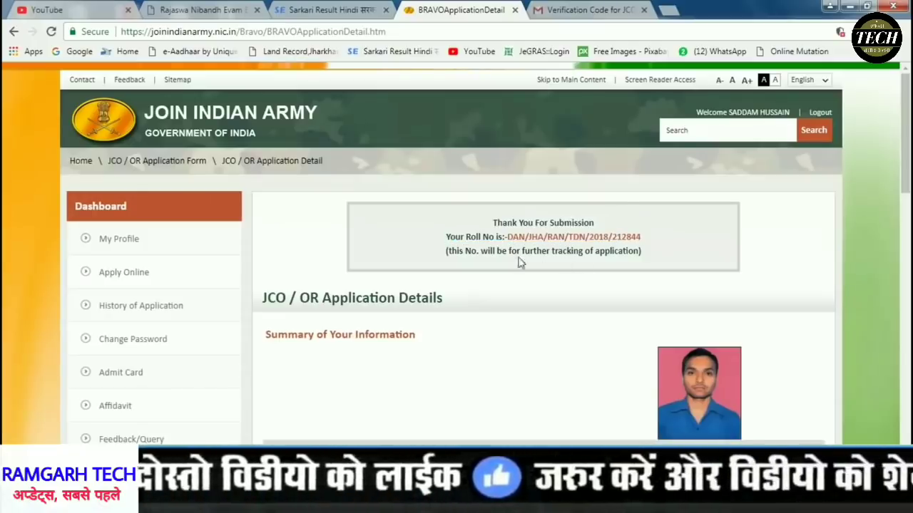
triple_click(571, 251)
triple_click(603, 285)
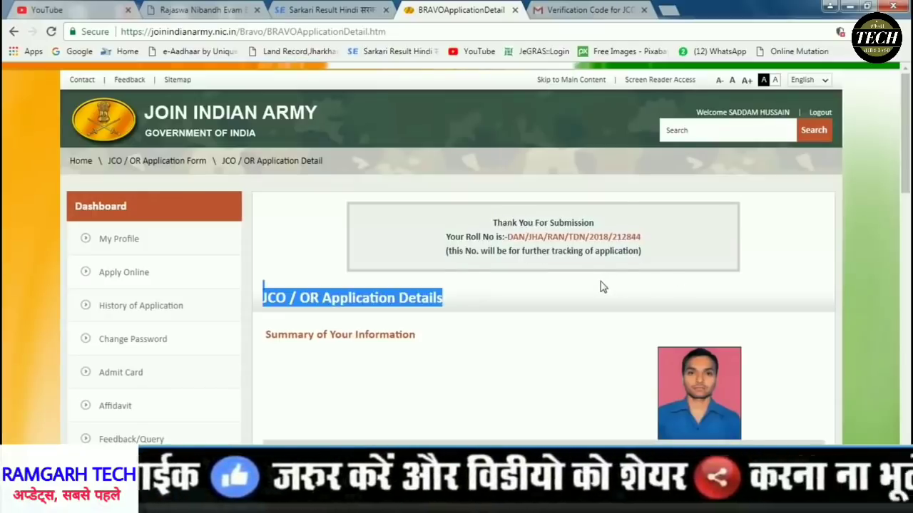
scroll(603, 285, "down", 1)
scroll(604, 283, "down", 10)
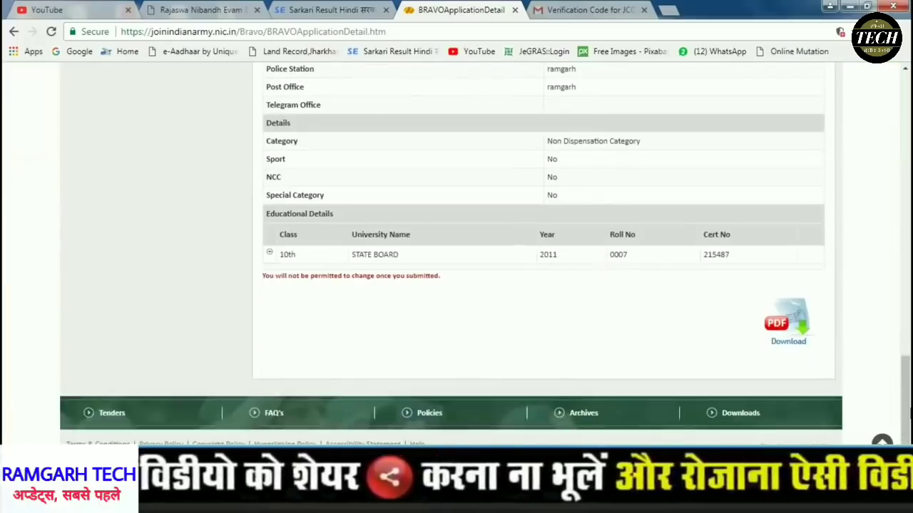
left_click(786, 342)
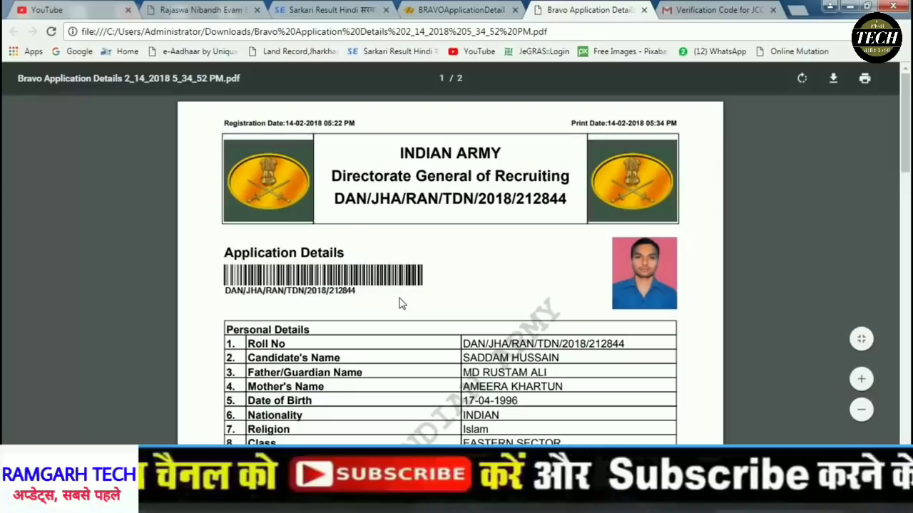
Scroll through the downloaded application PDF in the Chrome viewer
scroll(472, 188, "down", 5)
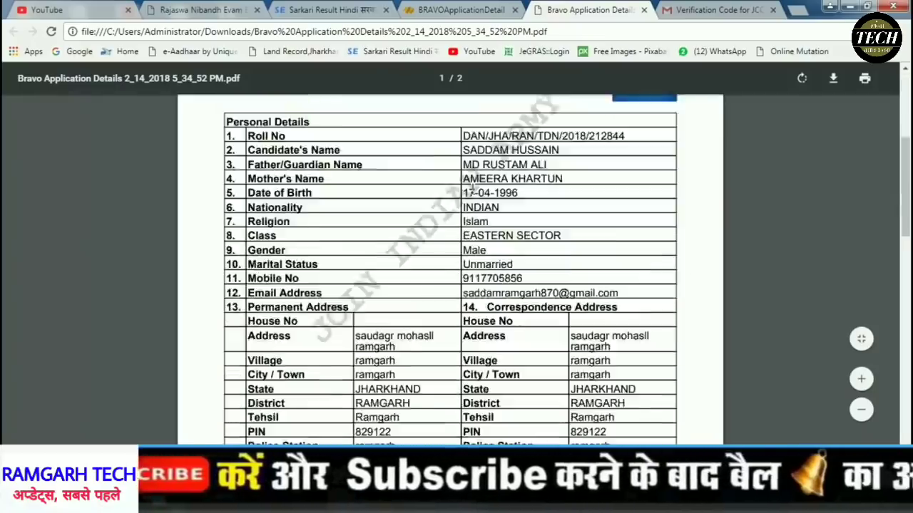
scroll(472, 187, "down", 10)
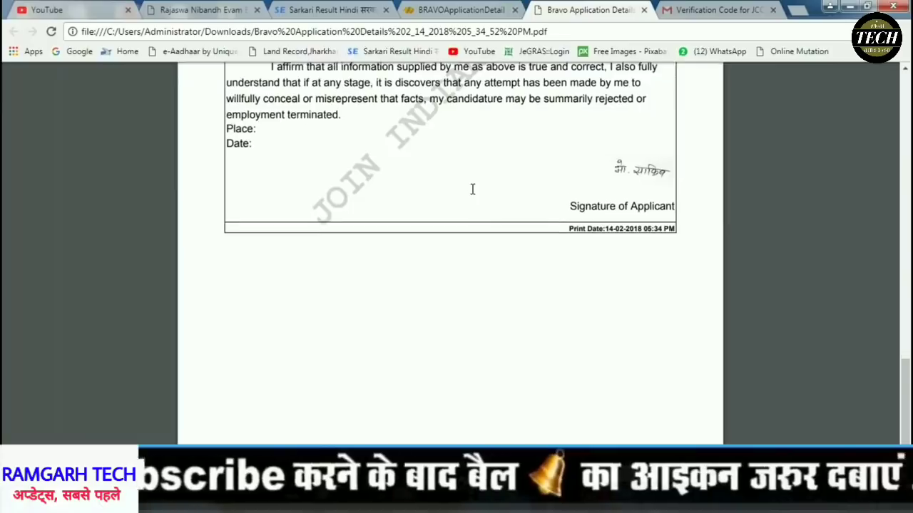
scroll(472, 189, "up", 15)
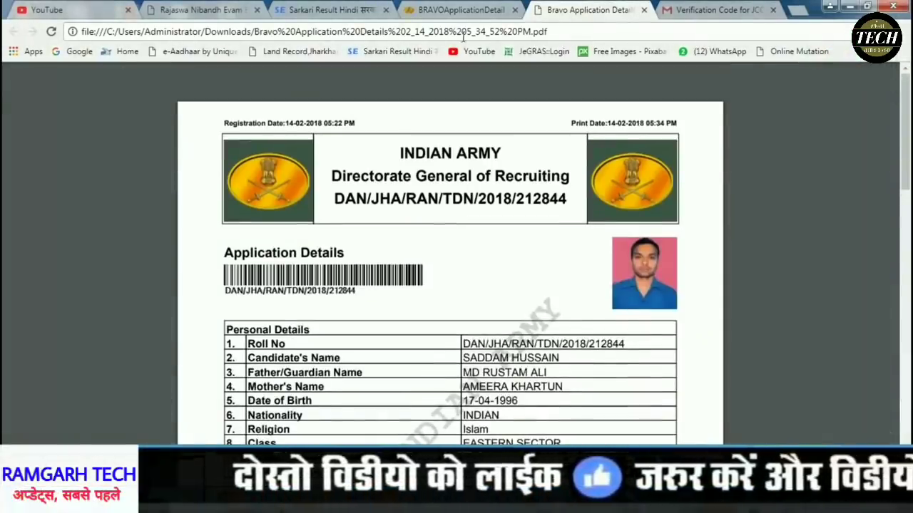
Return to the BRAVOApplicationDetail tab and open History of Application from the Dashboard
left_click(462, 9)
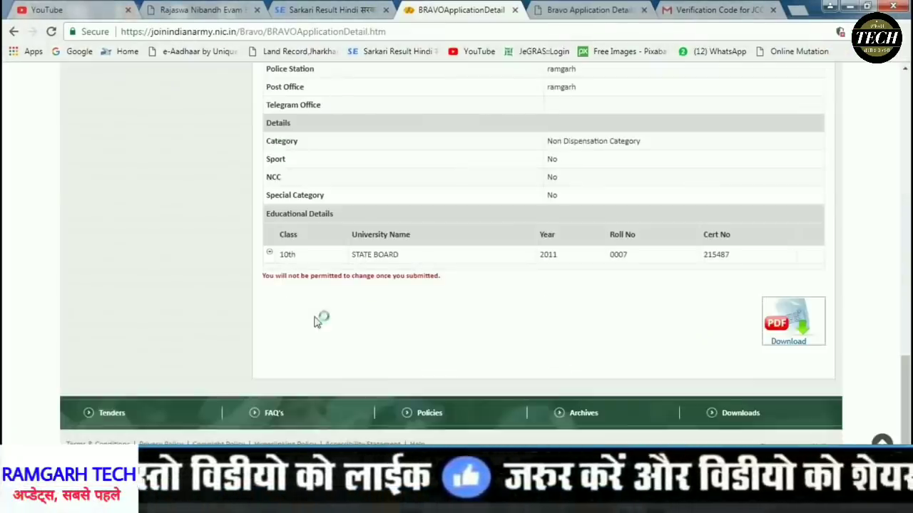
scroll(334, 302, "up", 15)
scroll(334, 302, "up", 1)
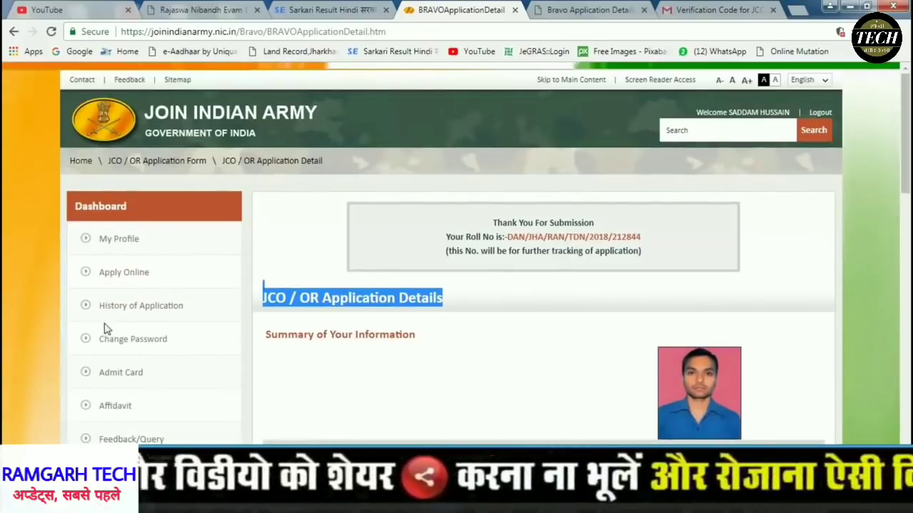
left_click(158, 307)
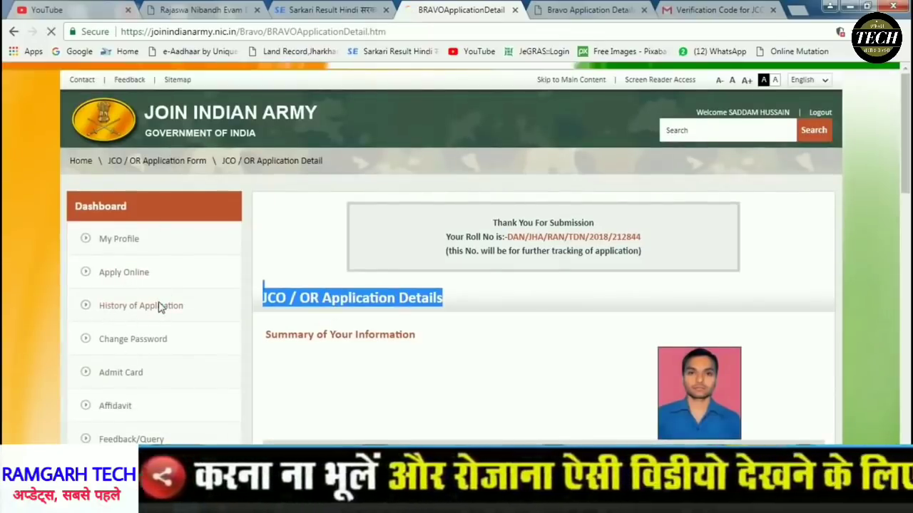